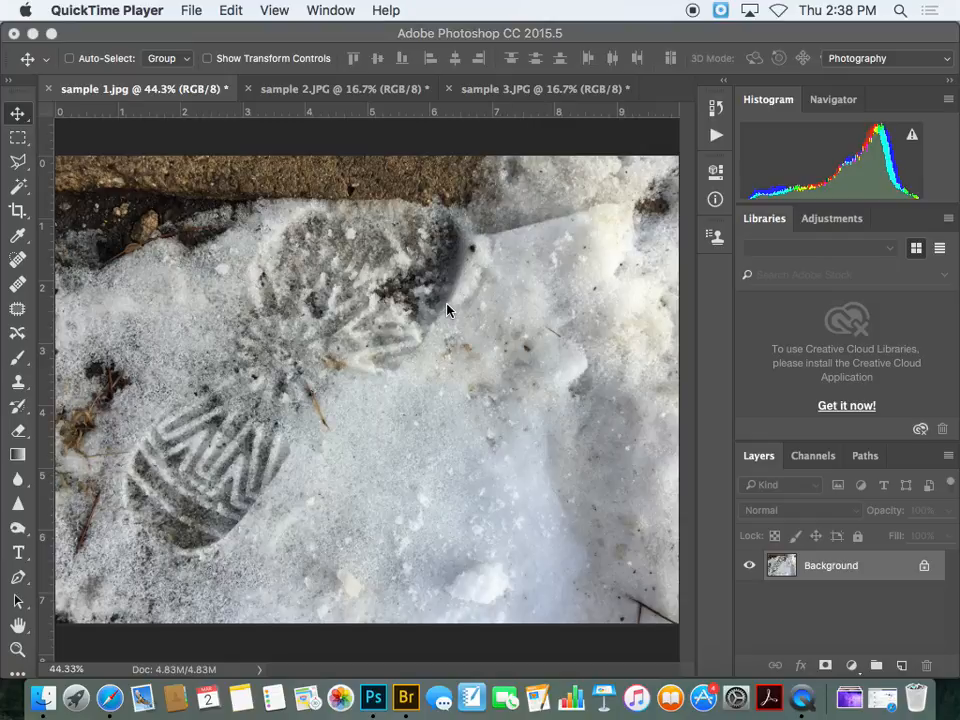
In Photoshop, arrange the three open photos in a 3-up vertical layout and copy the sample 2 path photo into sample 1.jpg
click(350, 30)
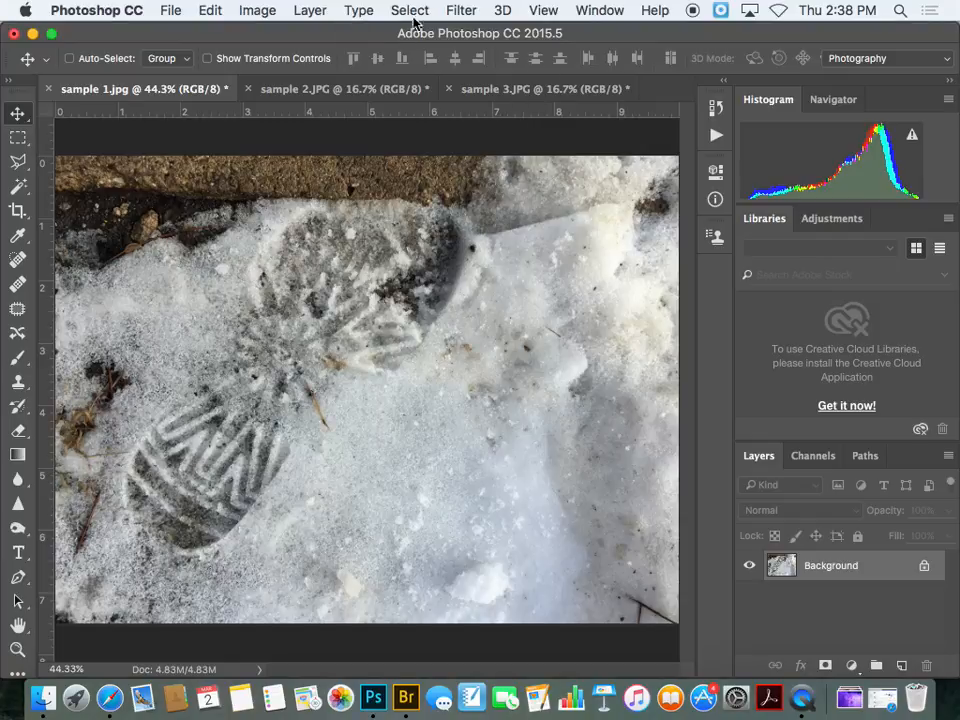
click(598, 10)
mouse_move(615, 33)
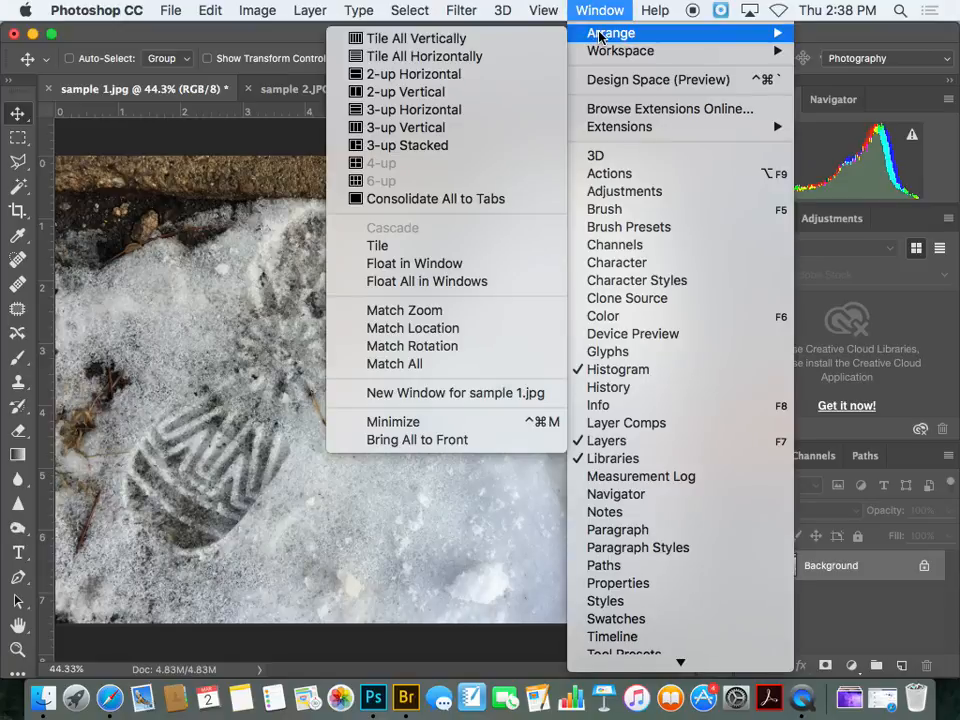
click(415, 128)
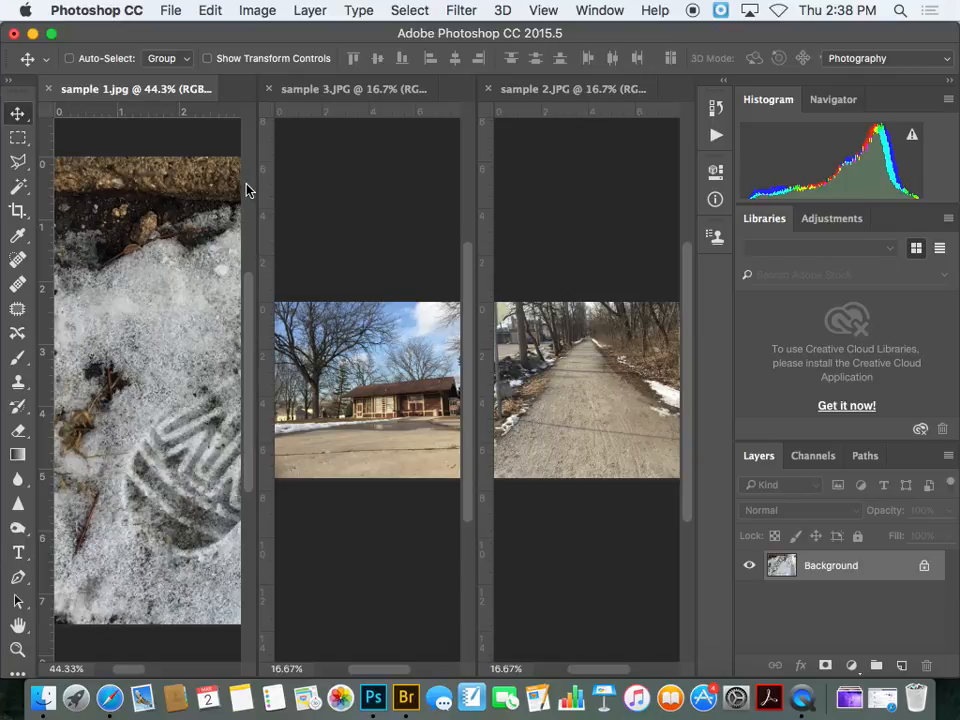
click(587, 380)
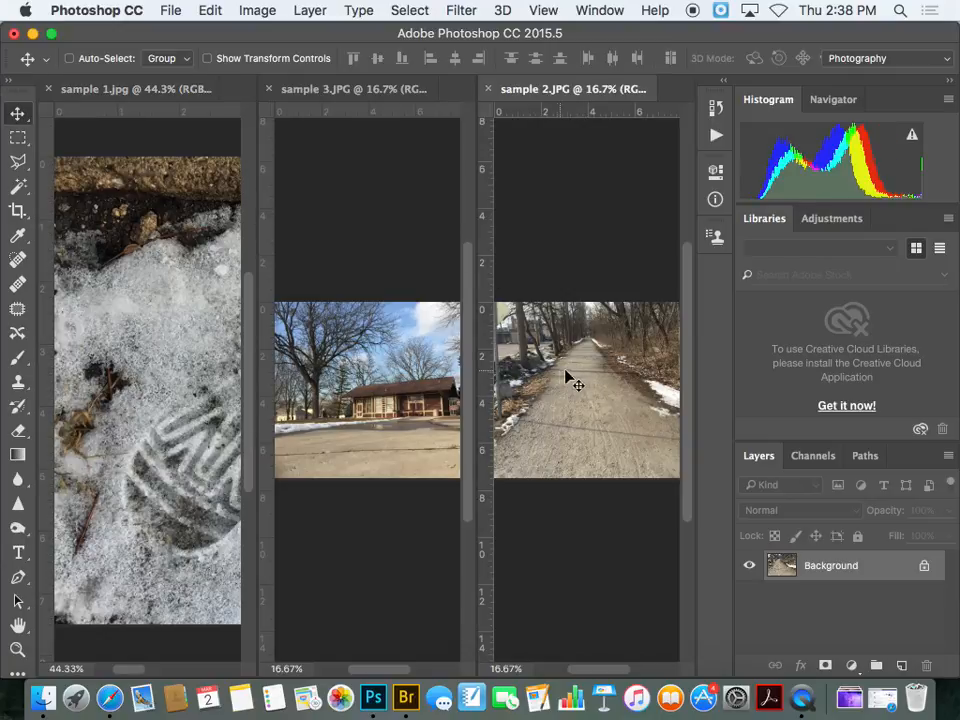
drag(591, 360, 224, 316)
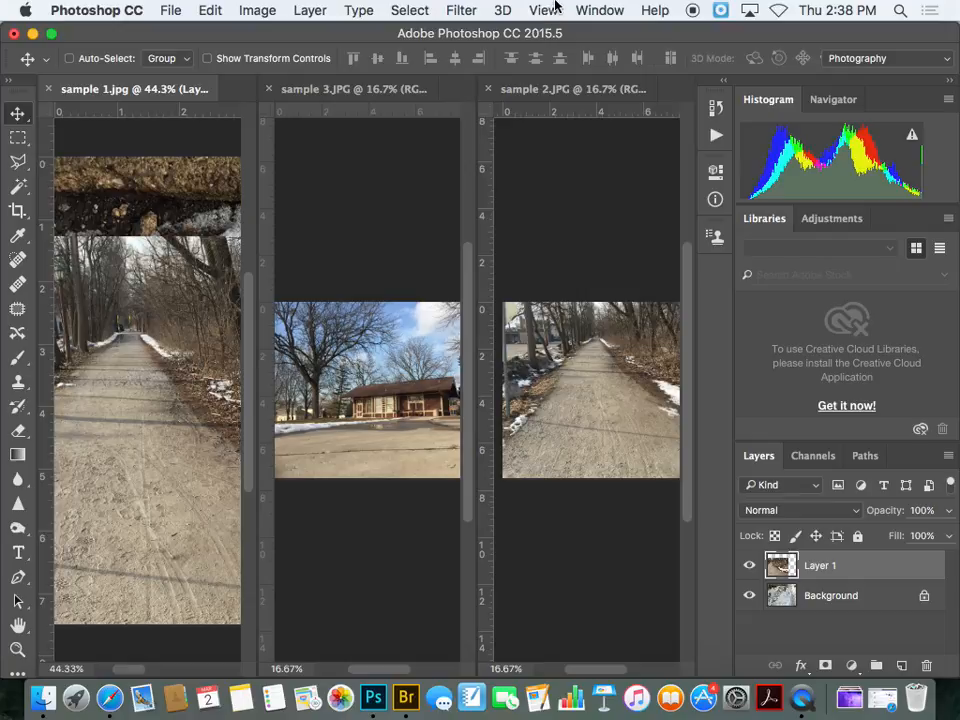
Consolidate all documents to tabs and move the path photo so it covers the whole sample 1.jpg canvas
click(604, 10)
mouse_move(615, 33)
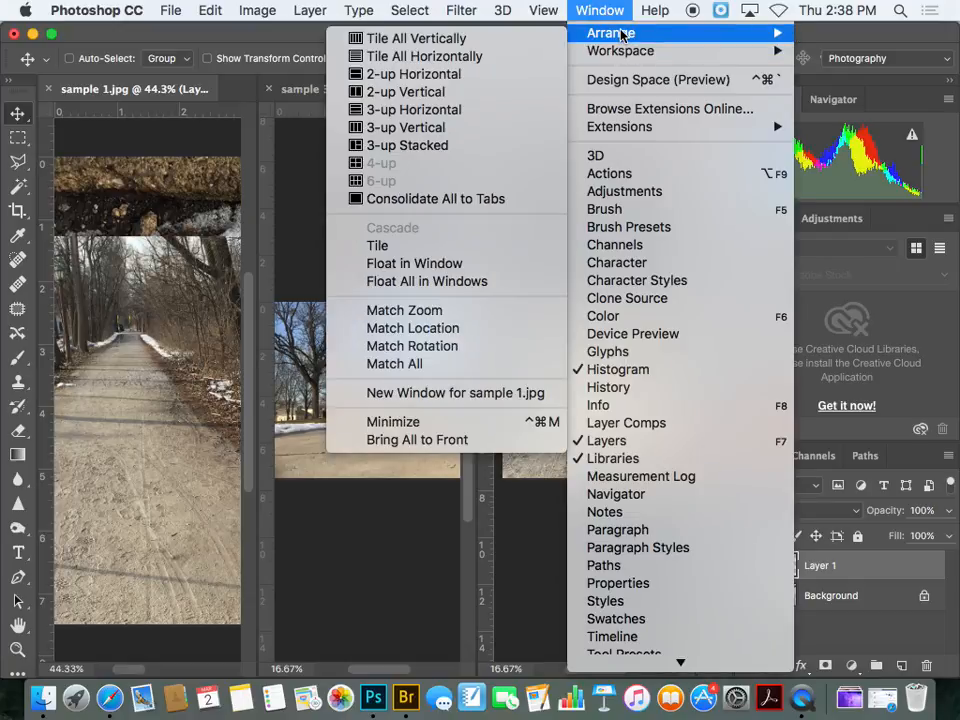
click(474, 206)
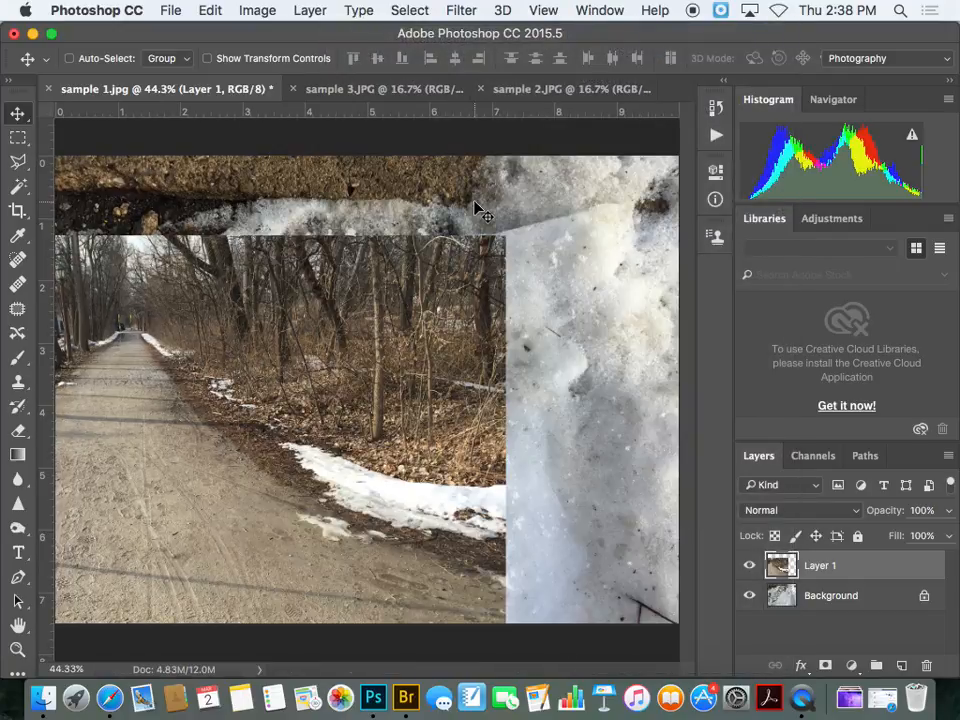
drag(320, 345, 495, 264)
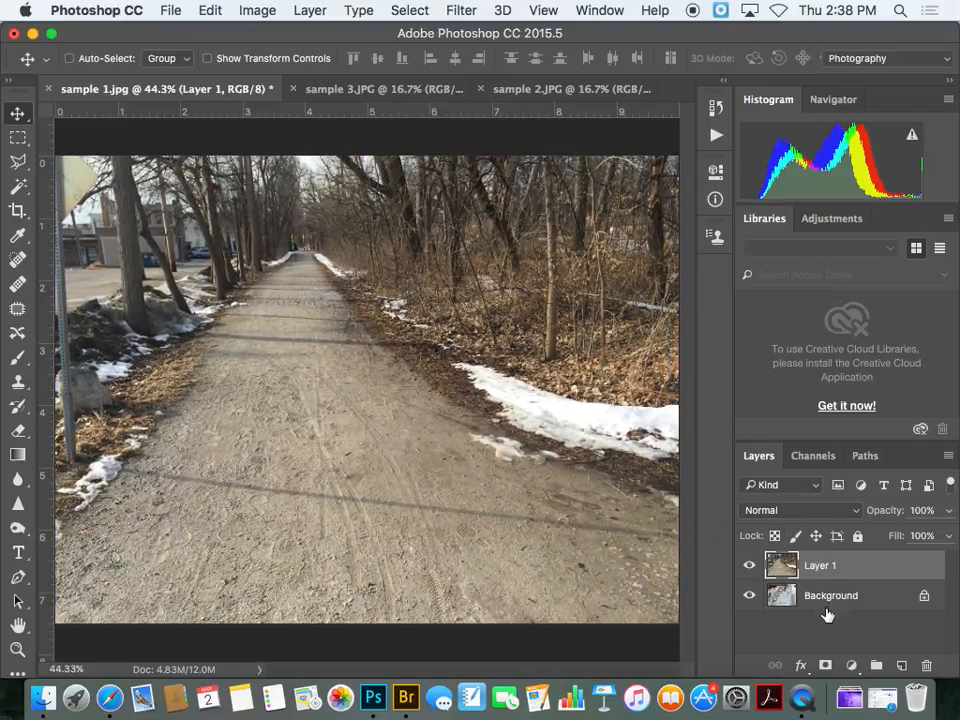
Unlock the Background layer and, with the path layer hidden, realign the footprint photo with the canvas
click(923, 600)
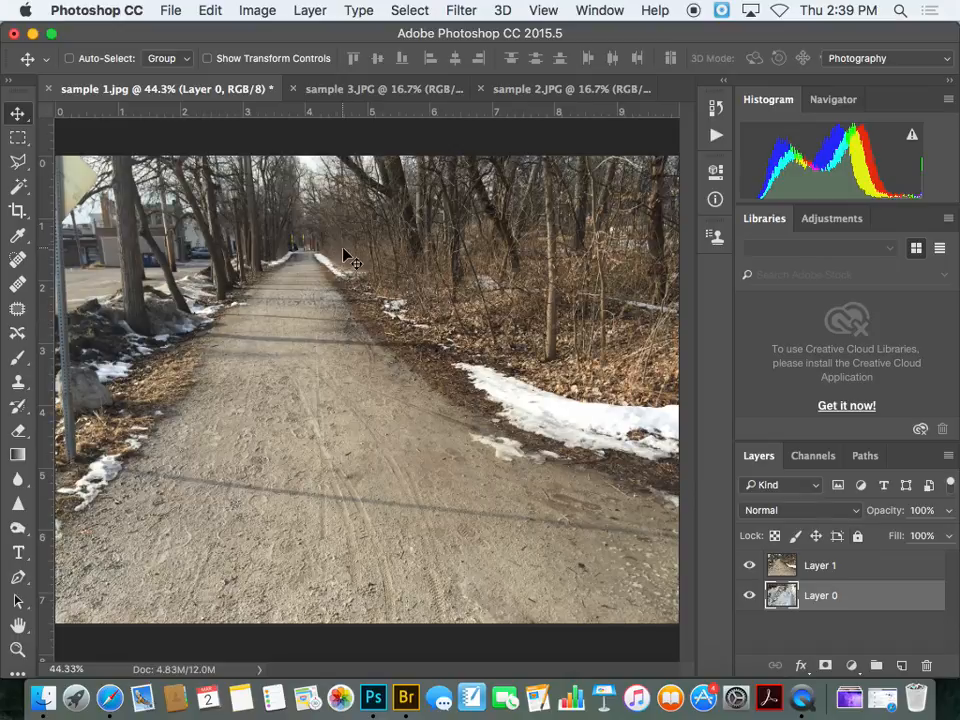
drag(345, 240, 345, 365)
click(751, 566)
drag(445, 417, 439, 330)
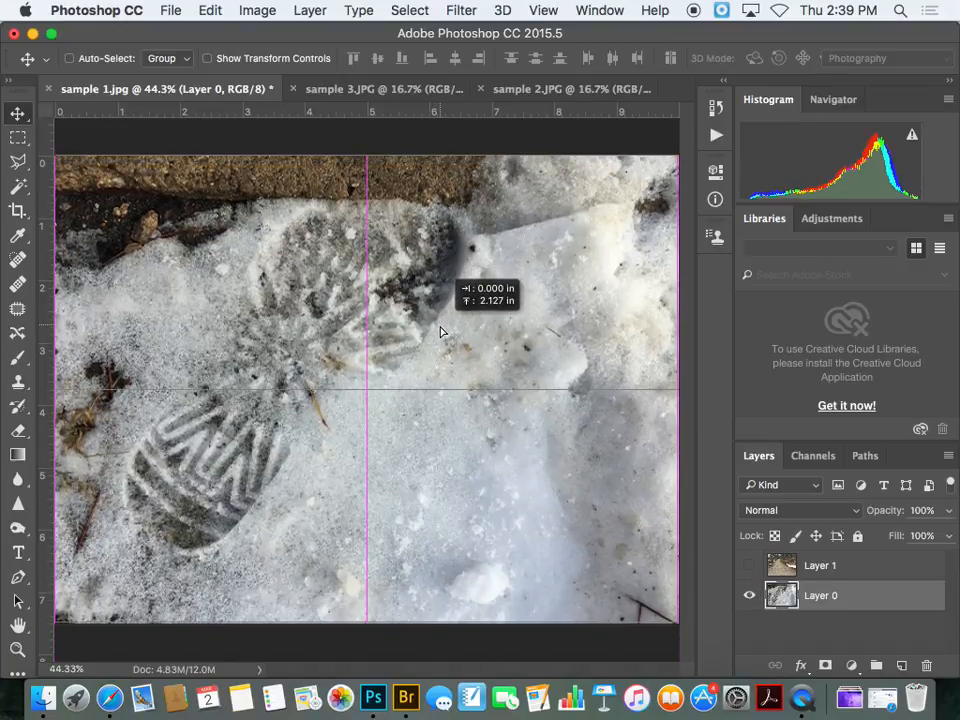
drag(551, 506, 555, 495)
Show Layer 1 again and move the path photo straight down so it fills only the lower part of the canvas
click(873, 568)
click(749, 565)
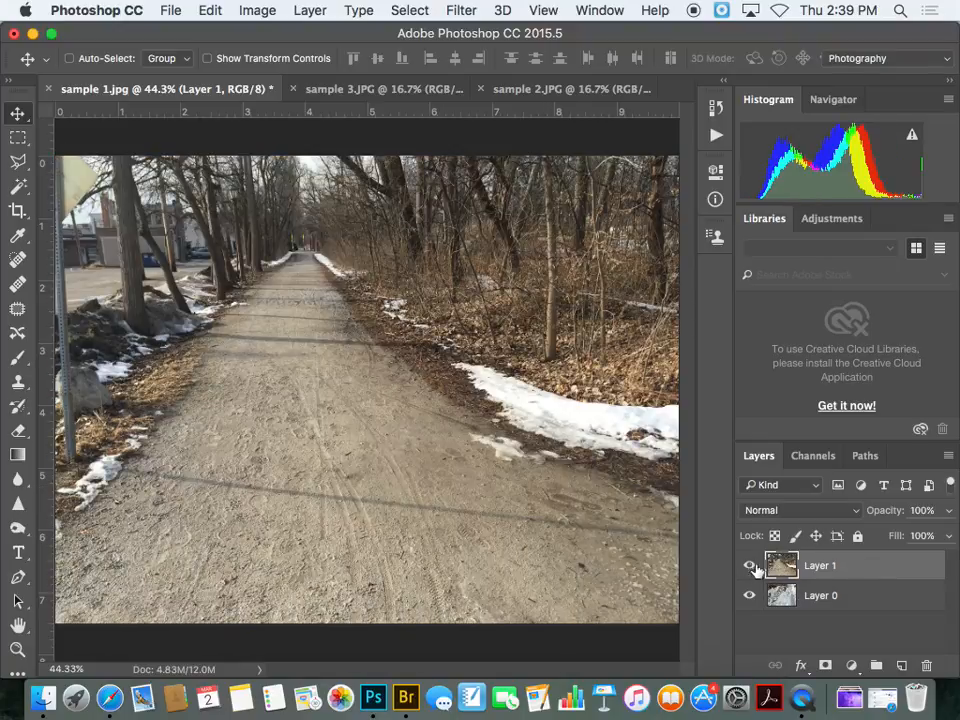
drag(399, 330, 398, 589)
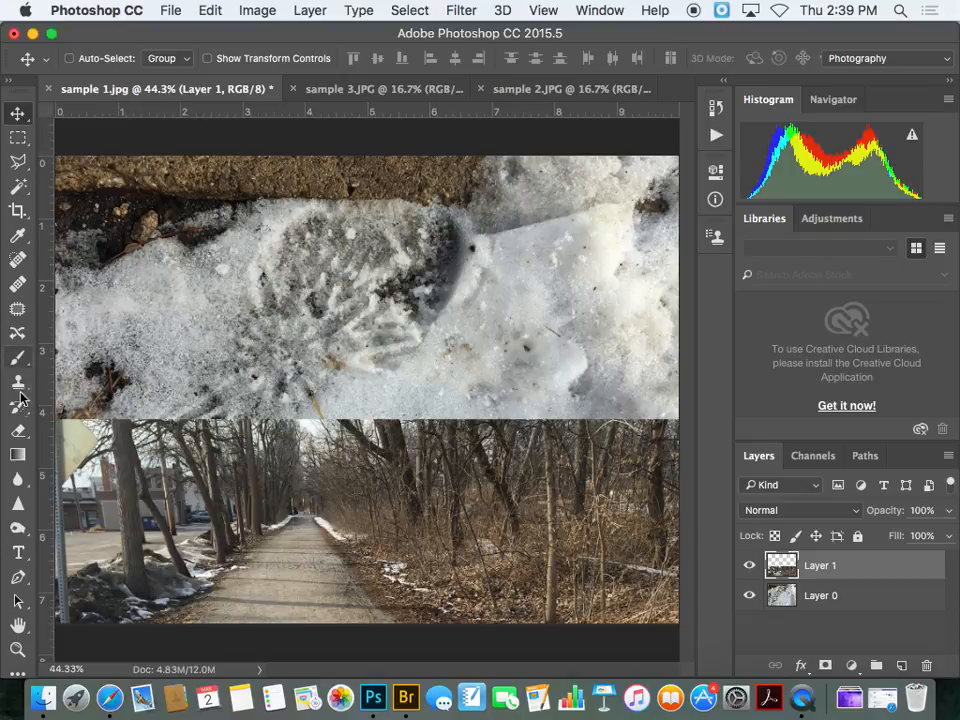
Add a layer mask to Layer 1 and fade the path photo's top edge with a vertical linear Black, White gradient
click(18, 455)
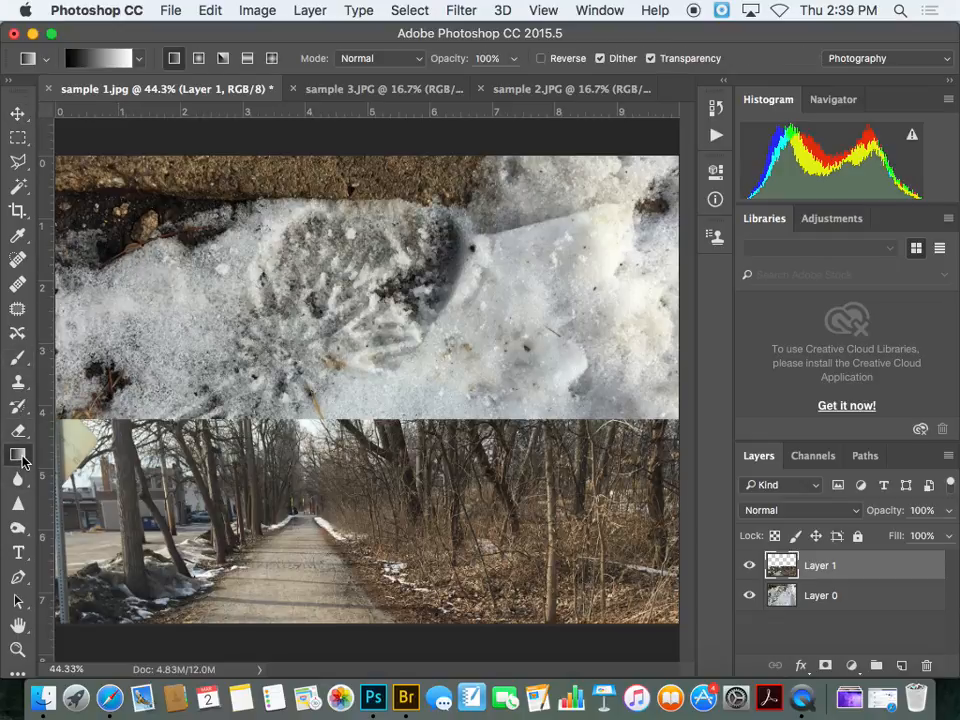
click(106, 68)
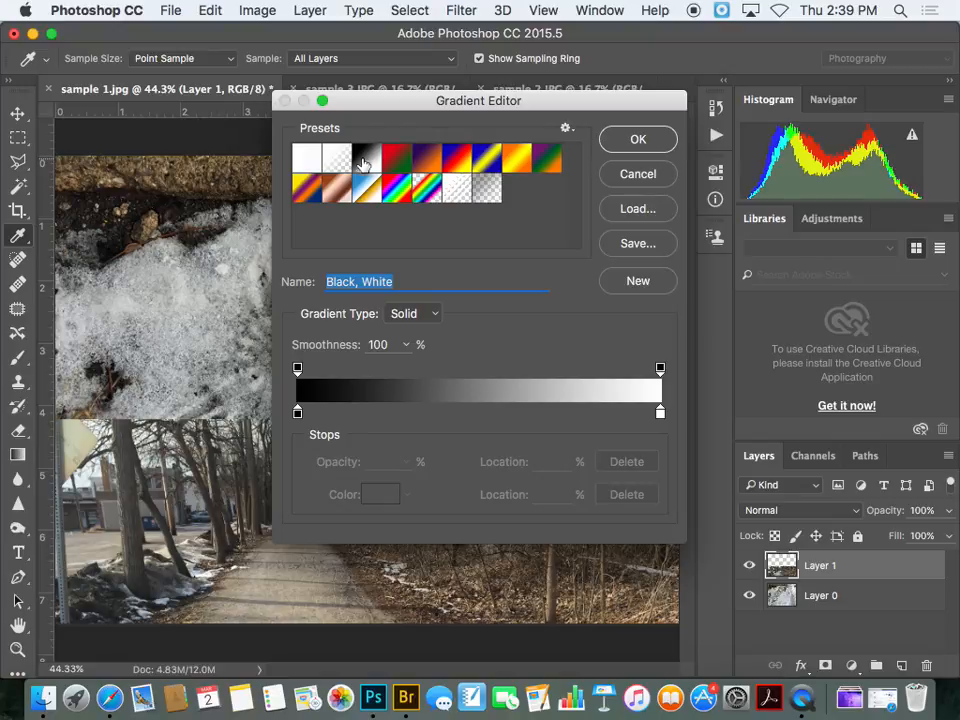
click(637, 141)
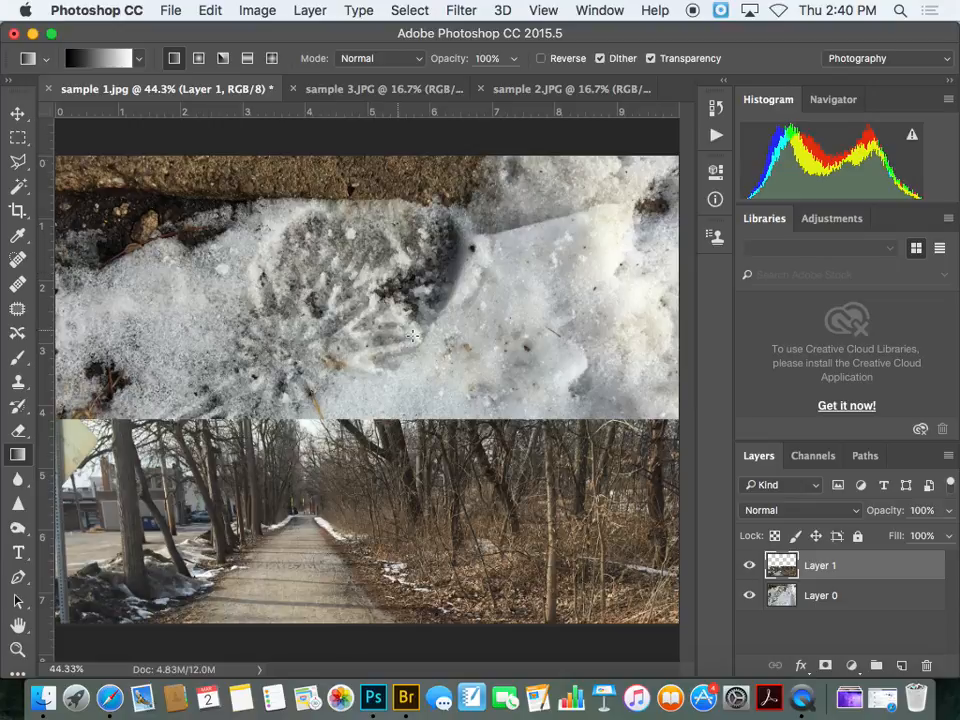
click(824, 666)
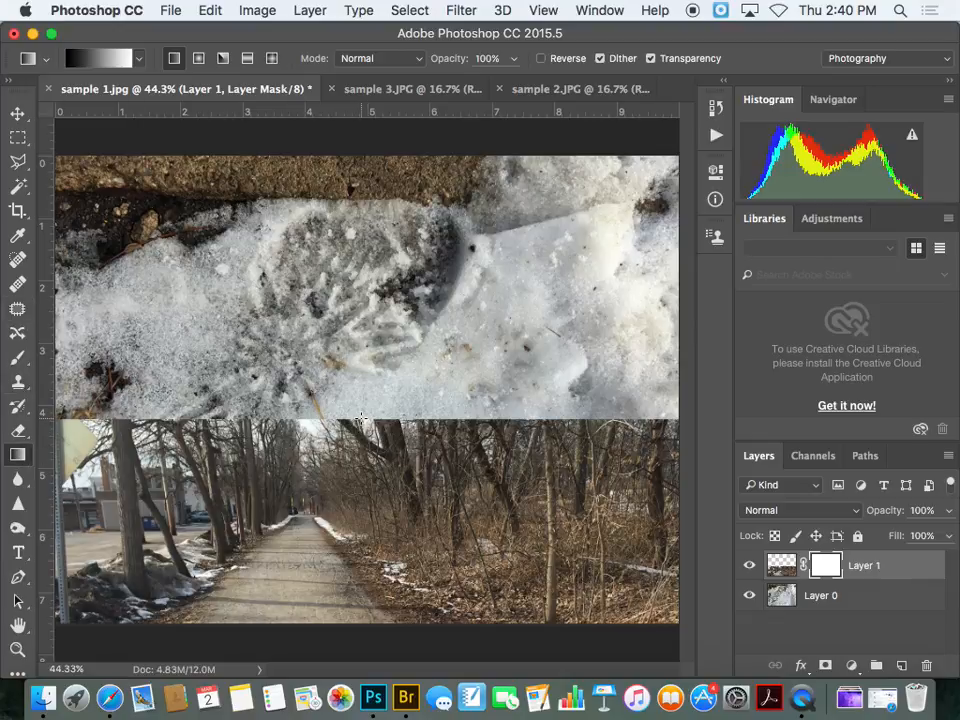
drag(362, 418, 362, 578)
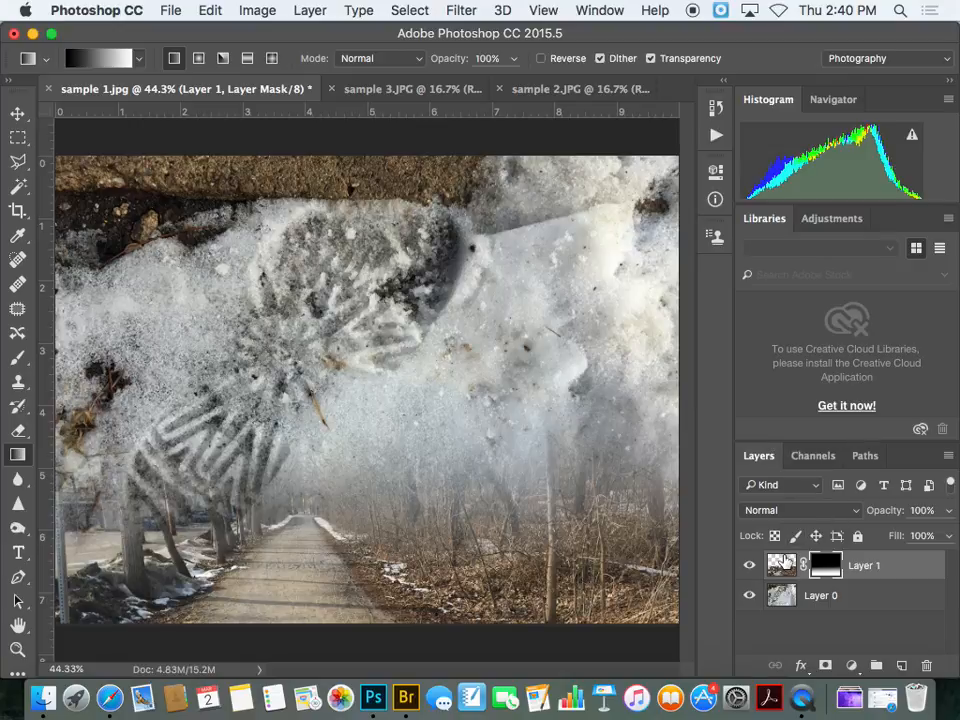
Arrange the documents in a 3-up vertical layout and close sample 2.JPG without saving
click(598, 11)
mouse_move(611, 33)
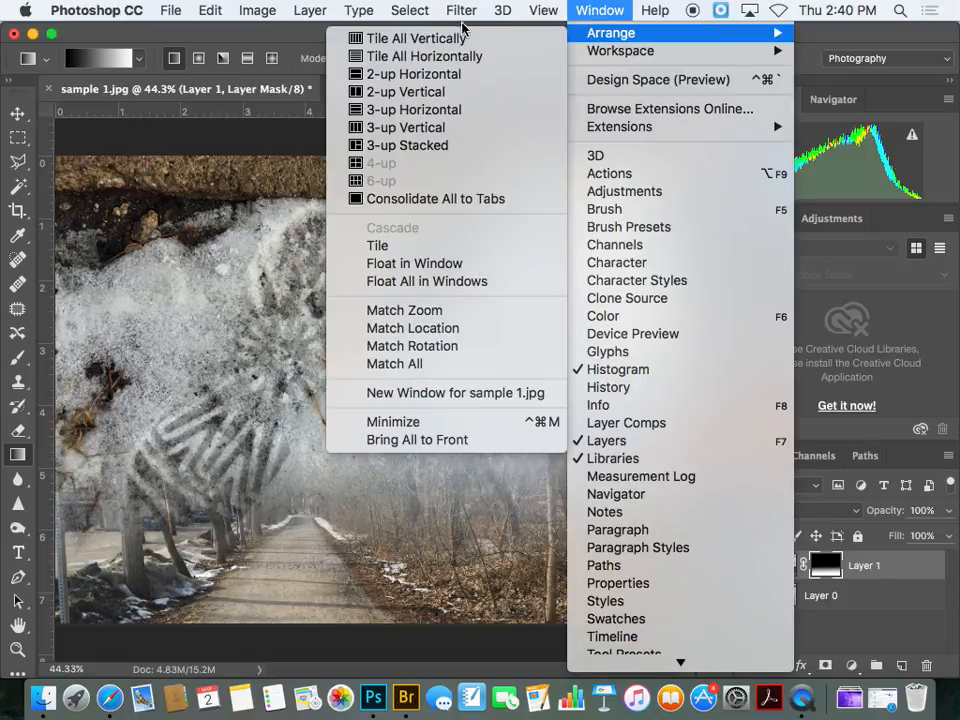
click(439, 128)
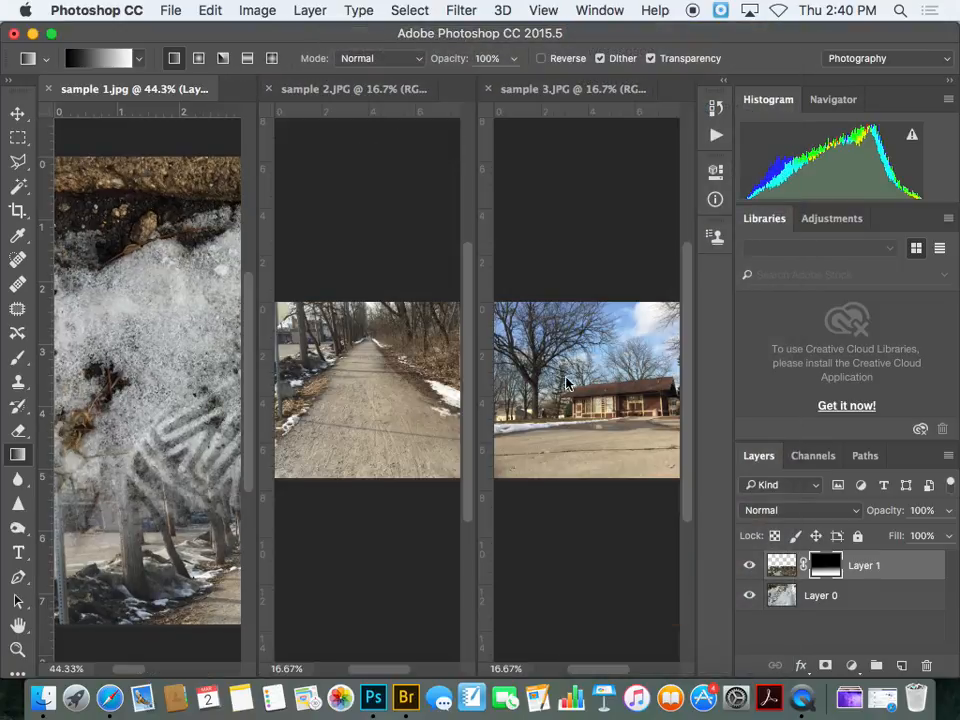
click(269, 89)
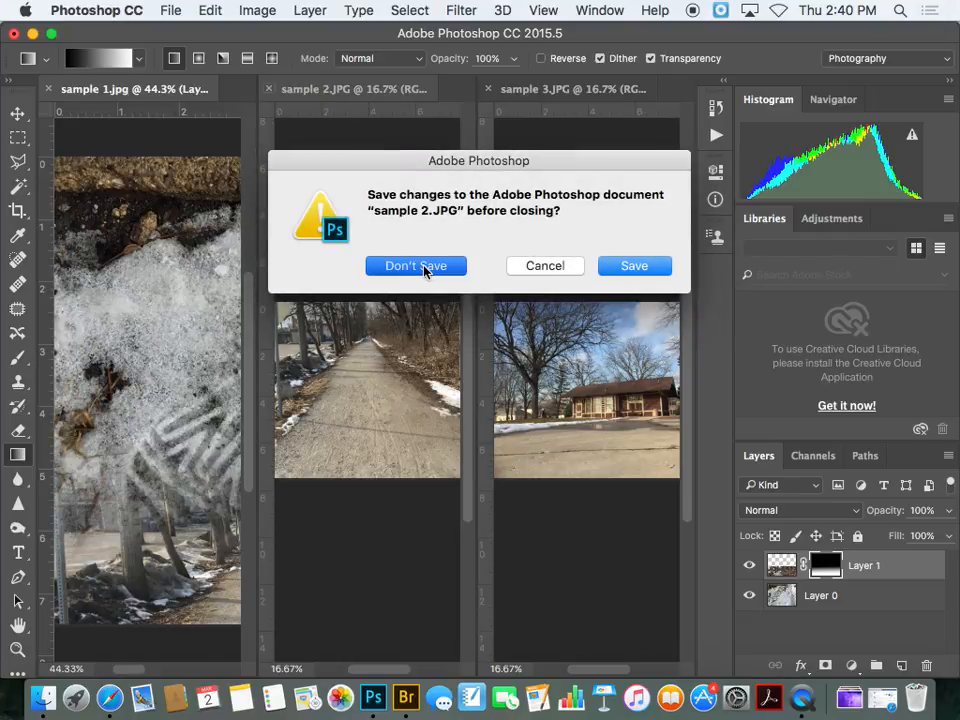
click(424, 266)
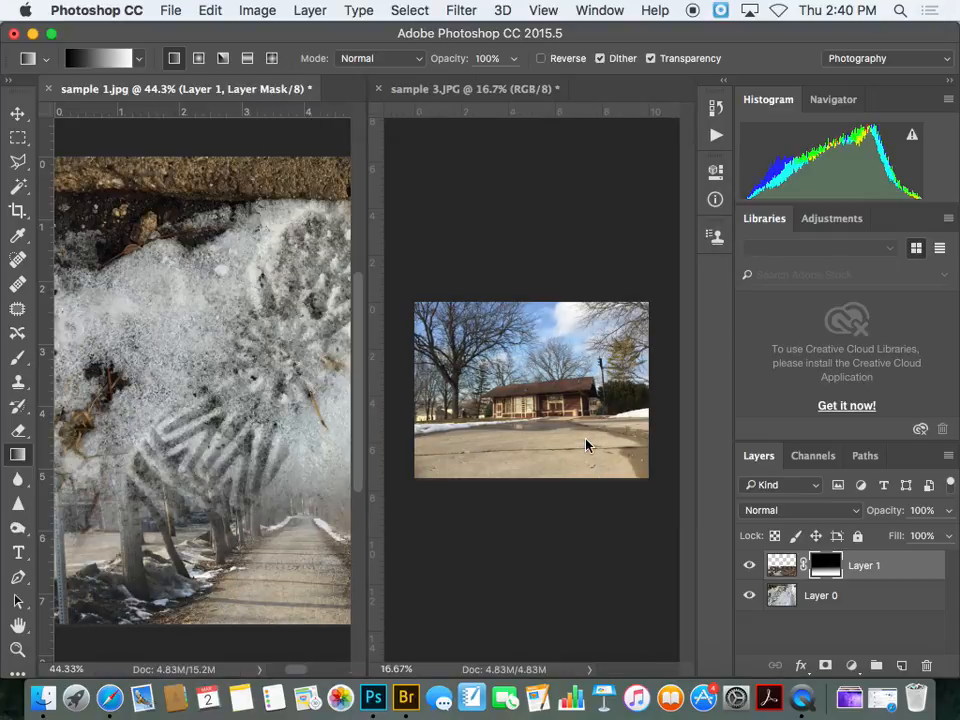
Copy the sample 3.JPG building photo into sample 1.jpg as a new layer with the Move tool
click(467, 89)
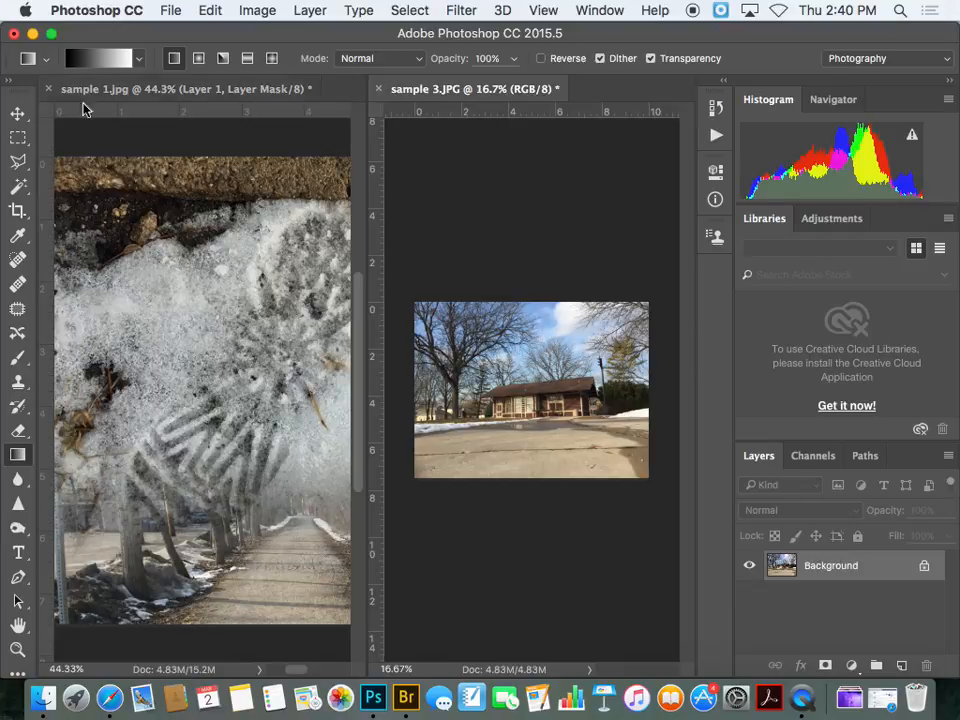
click(17, 113)
drag(597, 445, 202, 416)
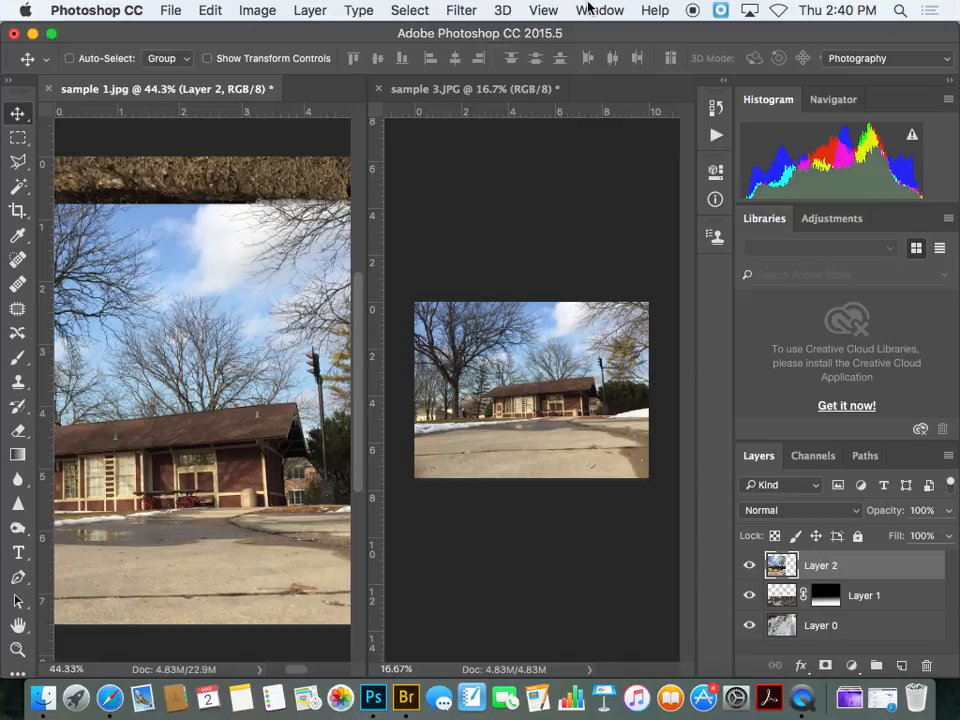
Consolidate all documents to tabs and move the building photo so it fills only the upper part of the canvas
click(598, 11)
mouse_move(598, 33)
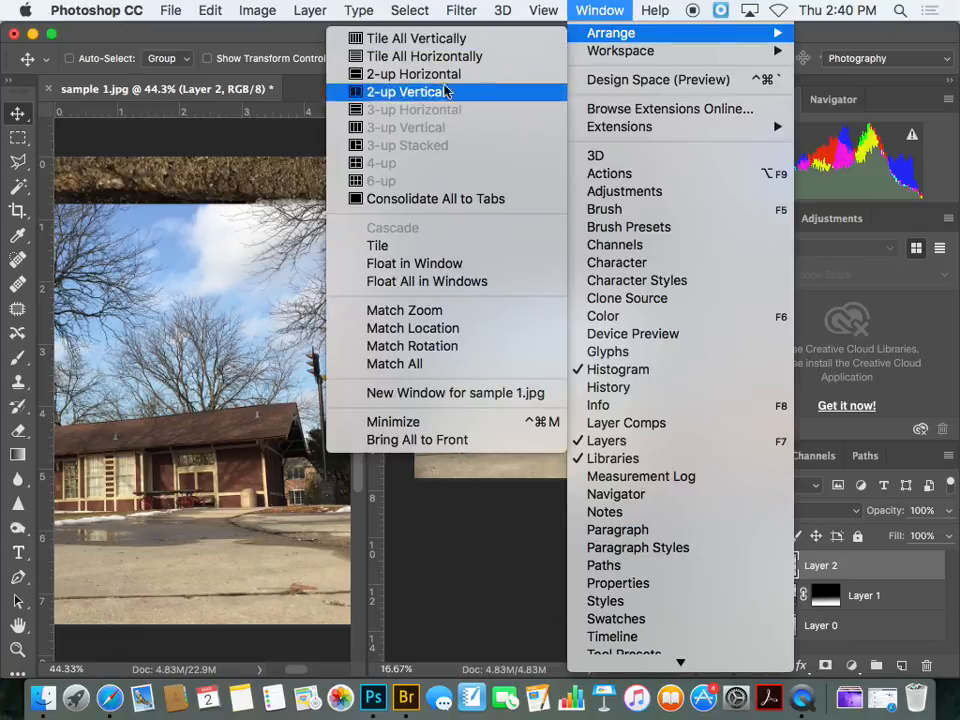
click(447, 206)
drag(231, 306, 525, 335)
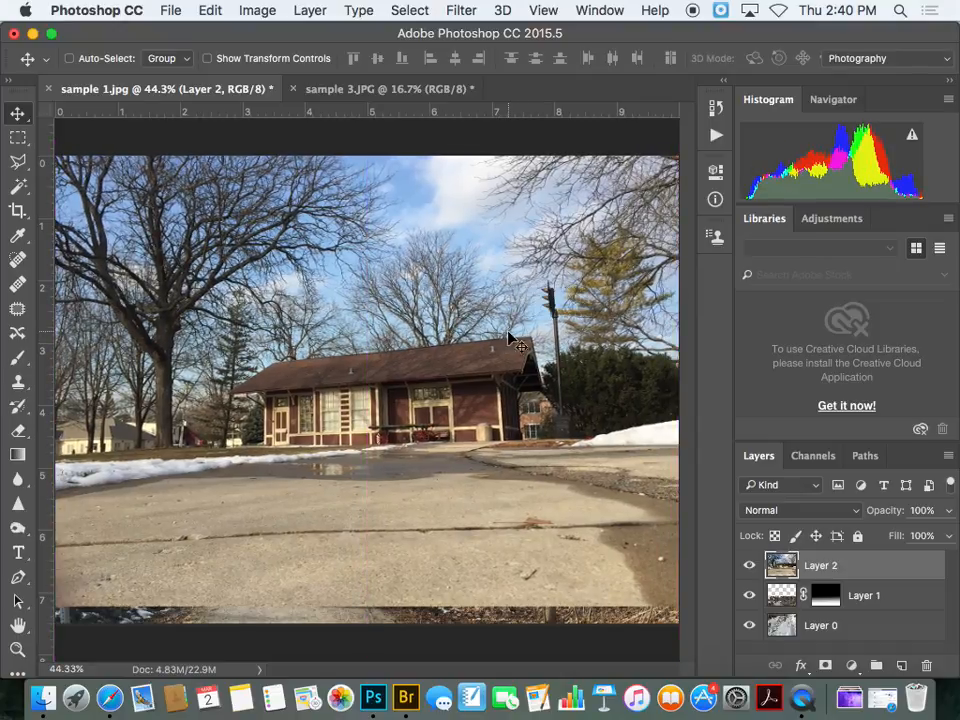
drag(383, 449, 366, 261)
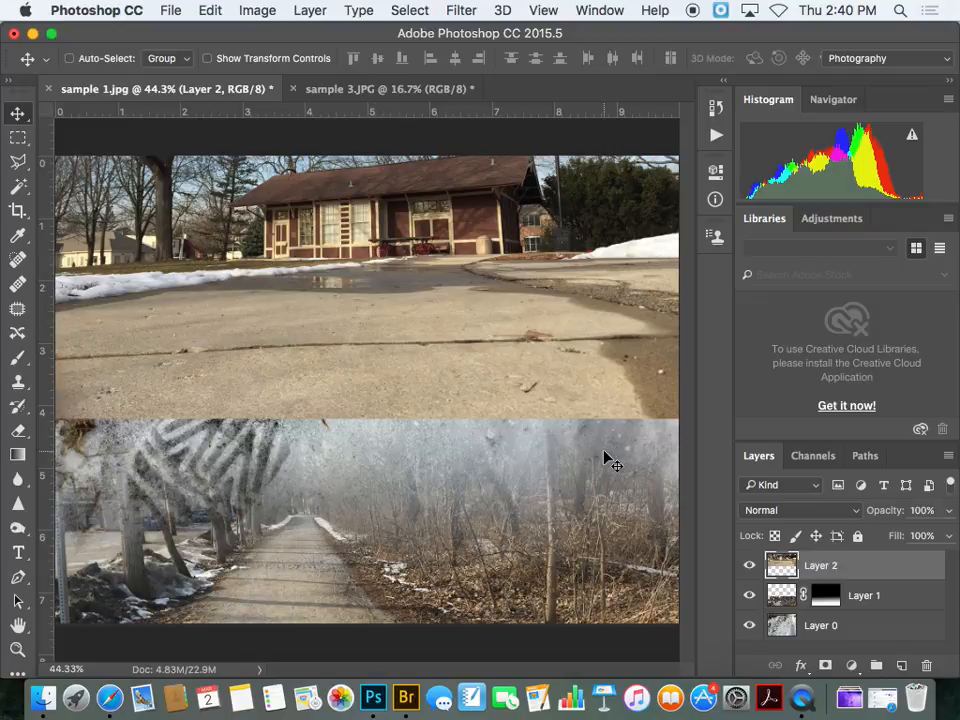
Add a layer mask to Layer 2 and fade the building photo's bottom edge upward with the black-to-white gradient
click(826, 666)
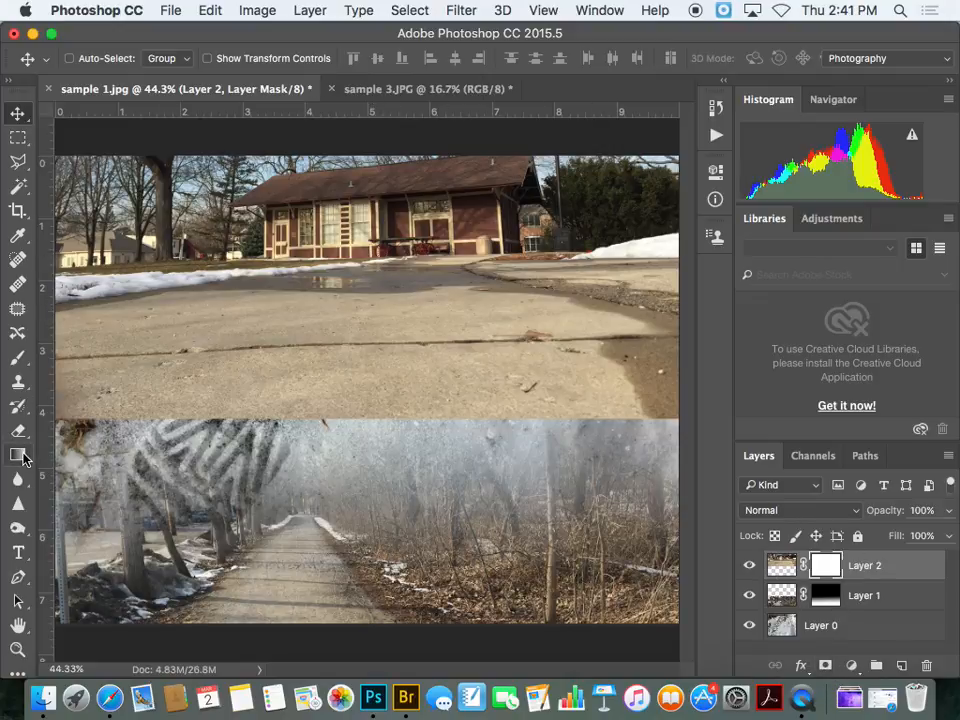
click(17, 454)
drag(355, 424, 357, 199)
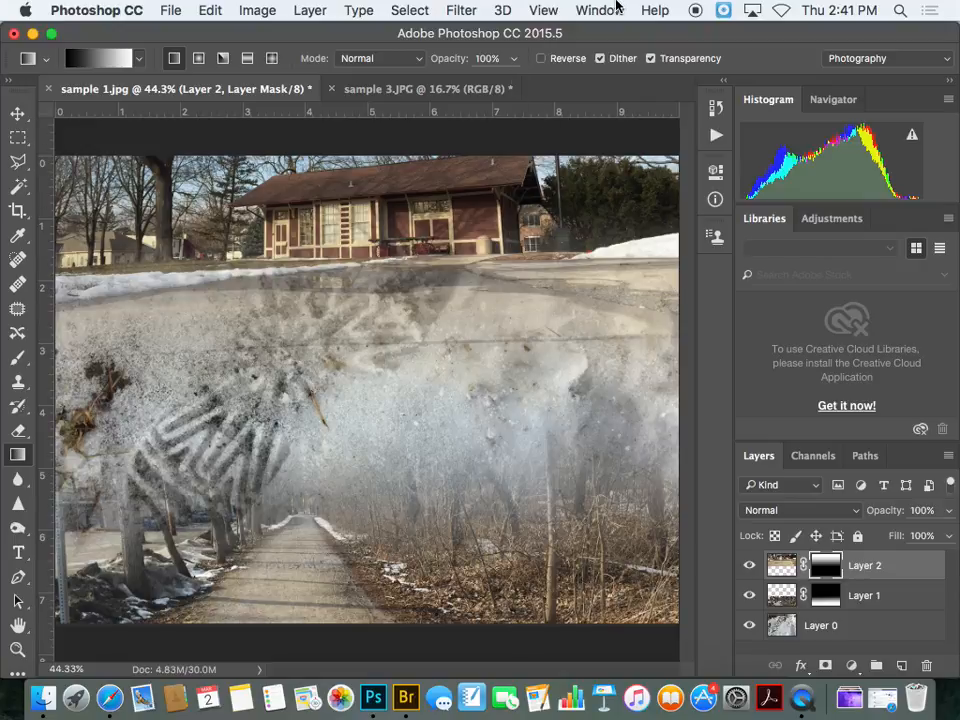
Hide the panels and cycle through the screen modes to view the blended composite
key(Tab)
key(f)
key(f)
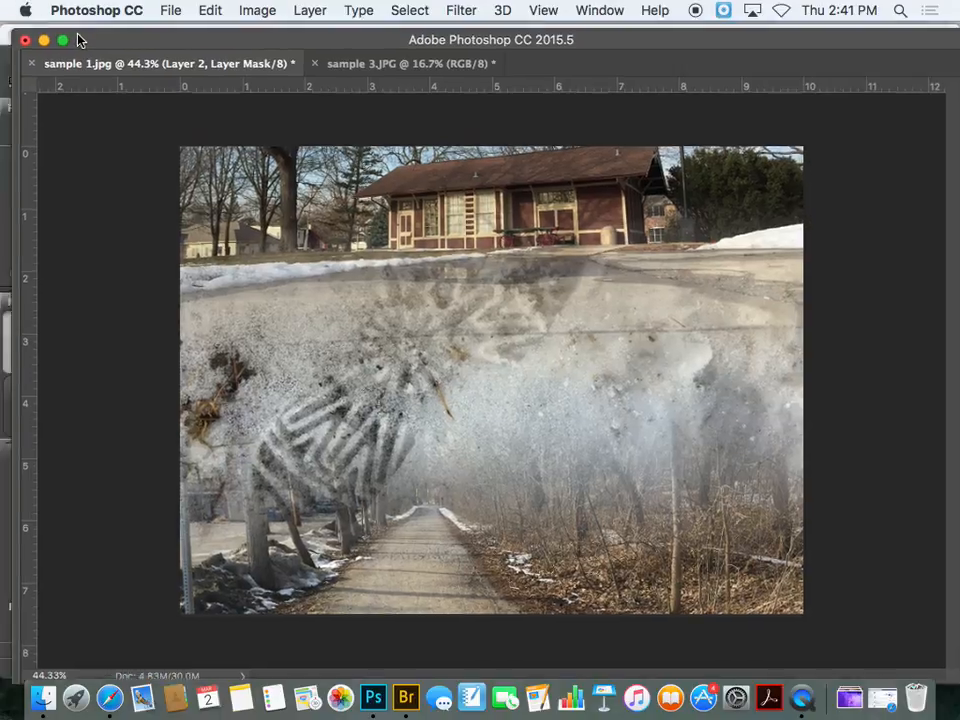
Minimize the Photoshop and Bridge windows to reveal the desktop
click(62, 40)
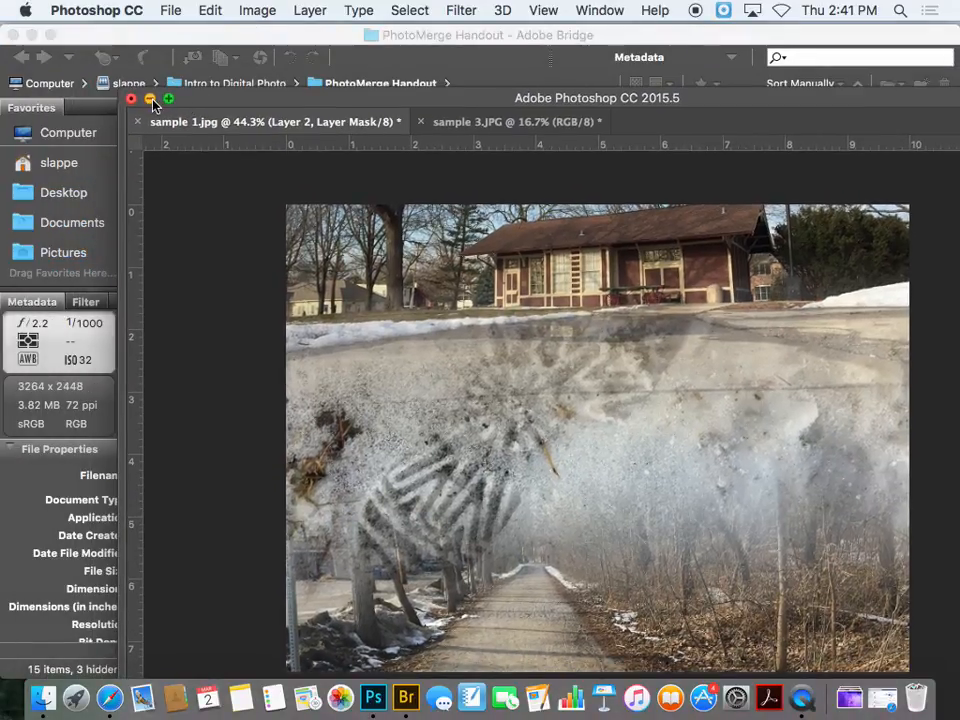
click(149, 98)
click(30, 35)
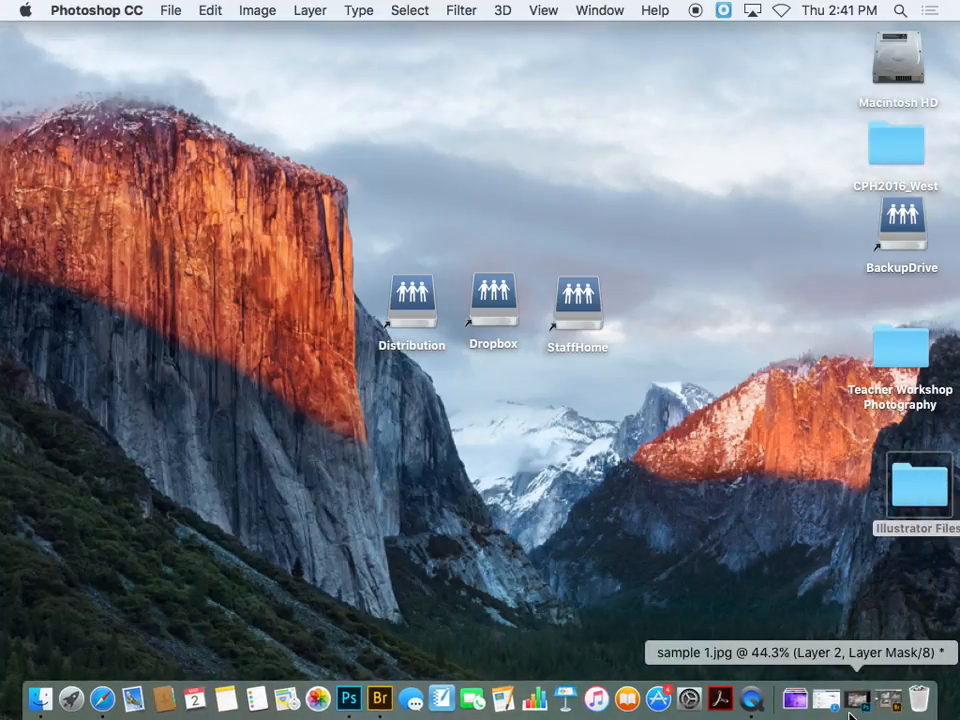
click(751, 700)
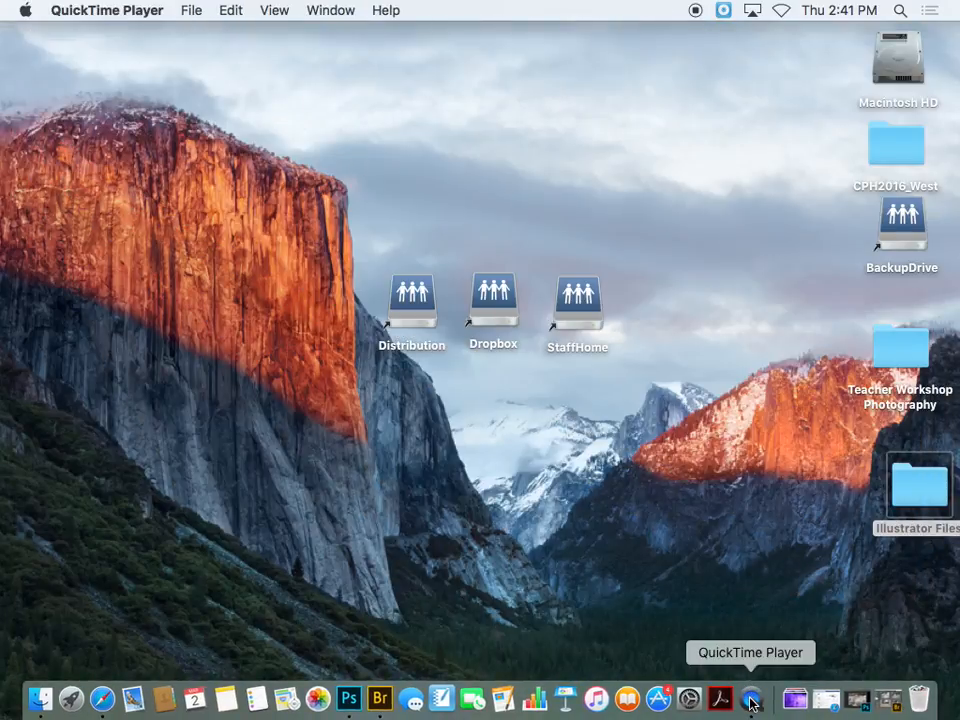
click(103, 12)
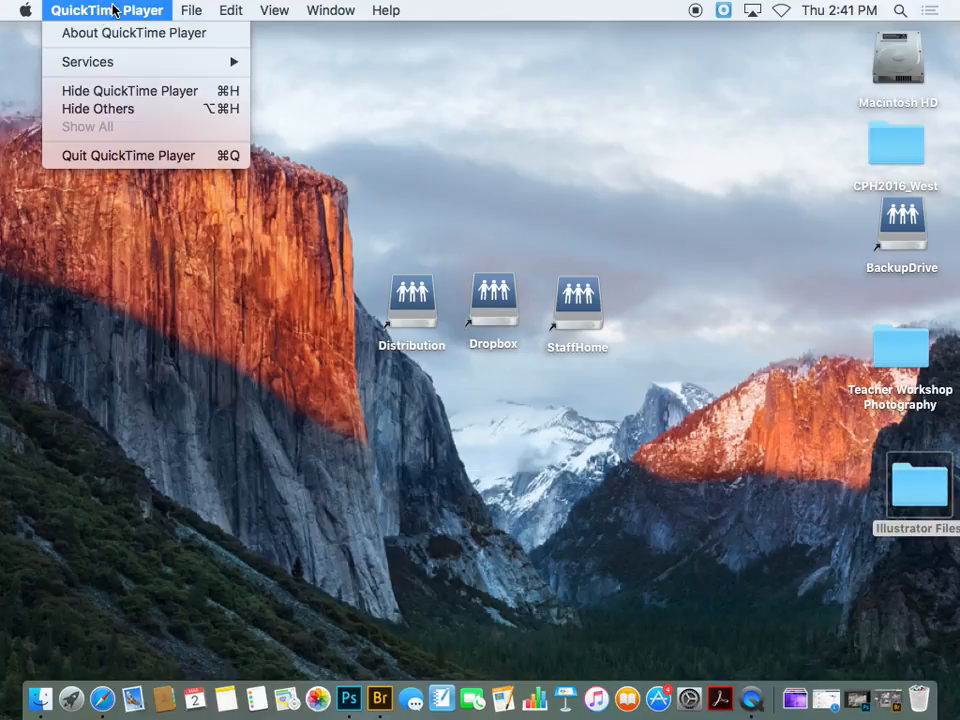
click(112, 11)
click(113, 11)
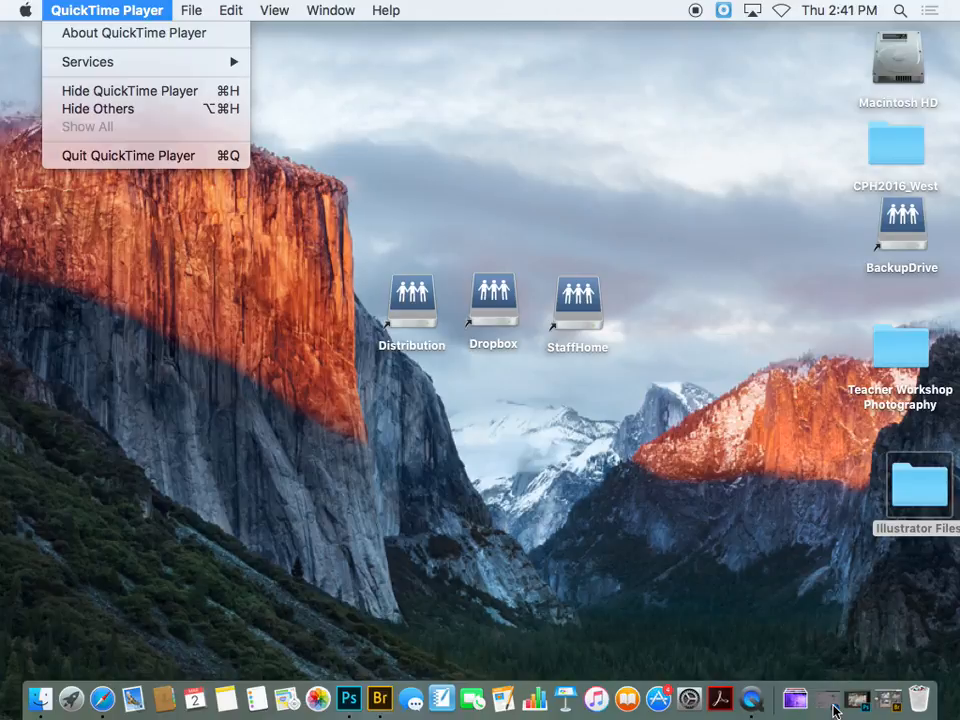
Restore the minimized Safari and Bridge windows, quitting Safari and closing the Bridge window
click(832, 708)
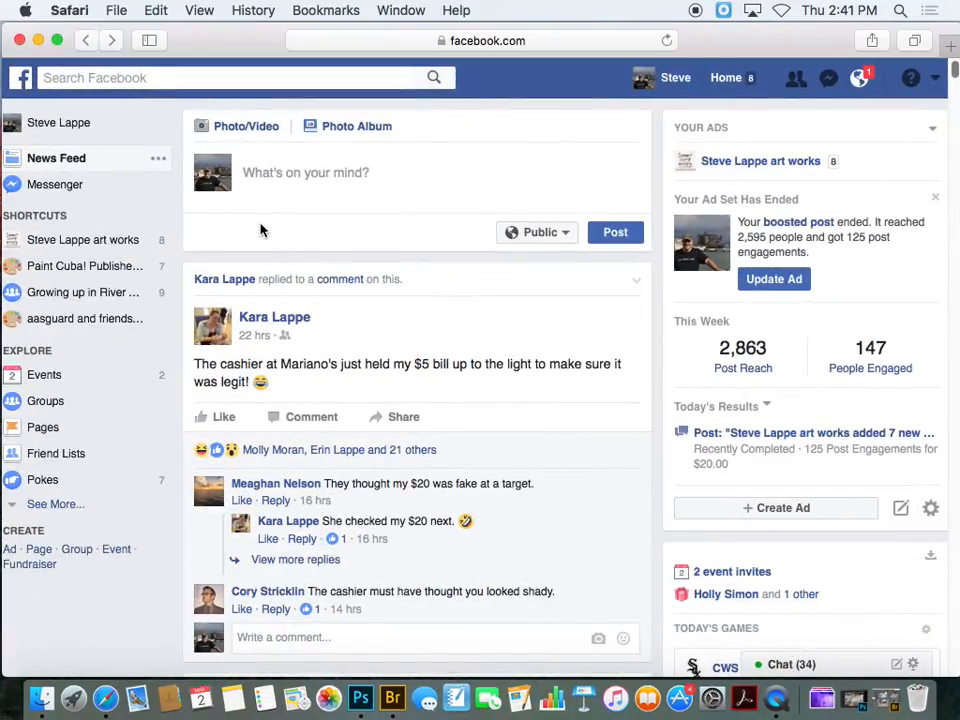
click(64, 11)
click(113, 233)
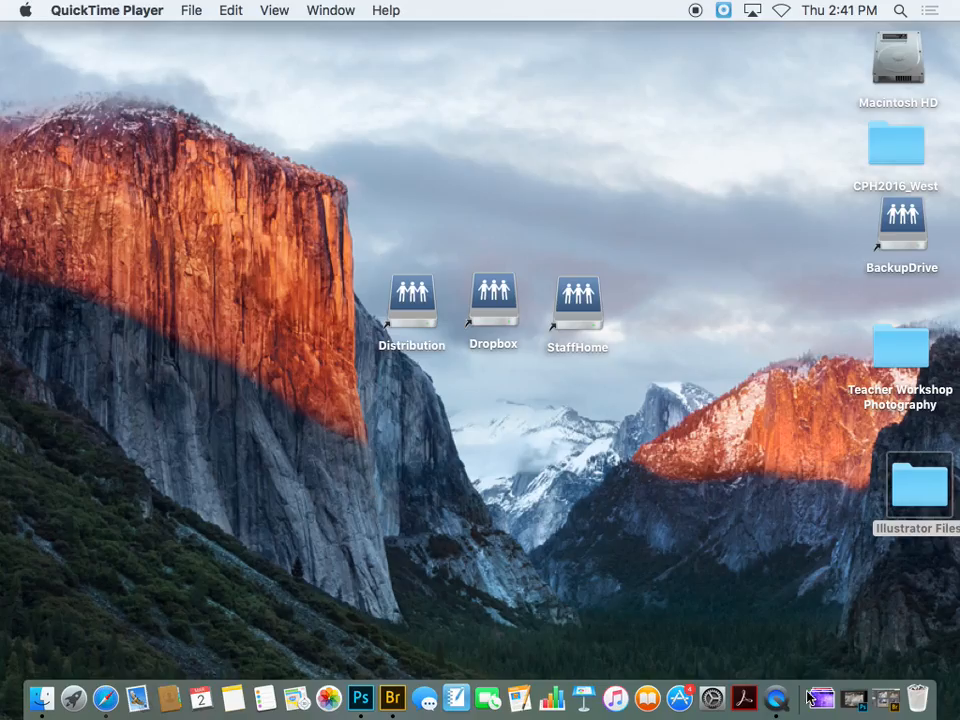
click(886, 701)
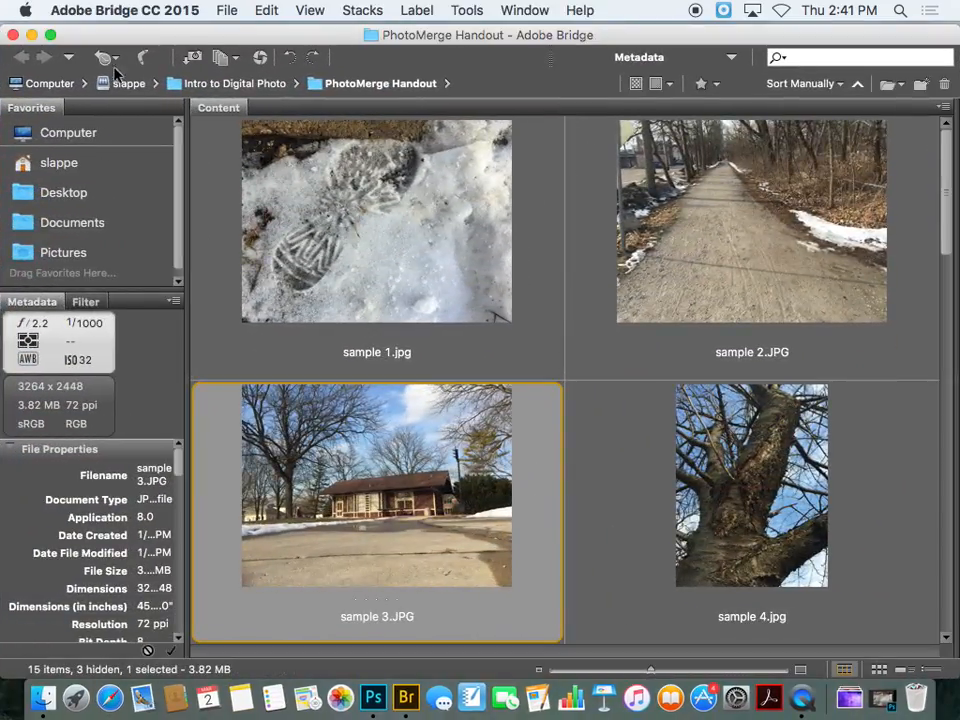
click(12, 34)
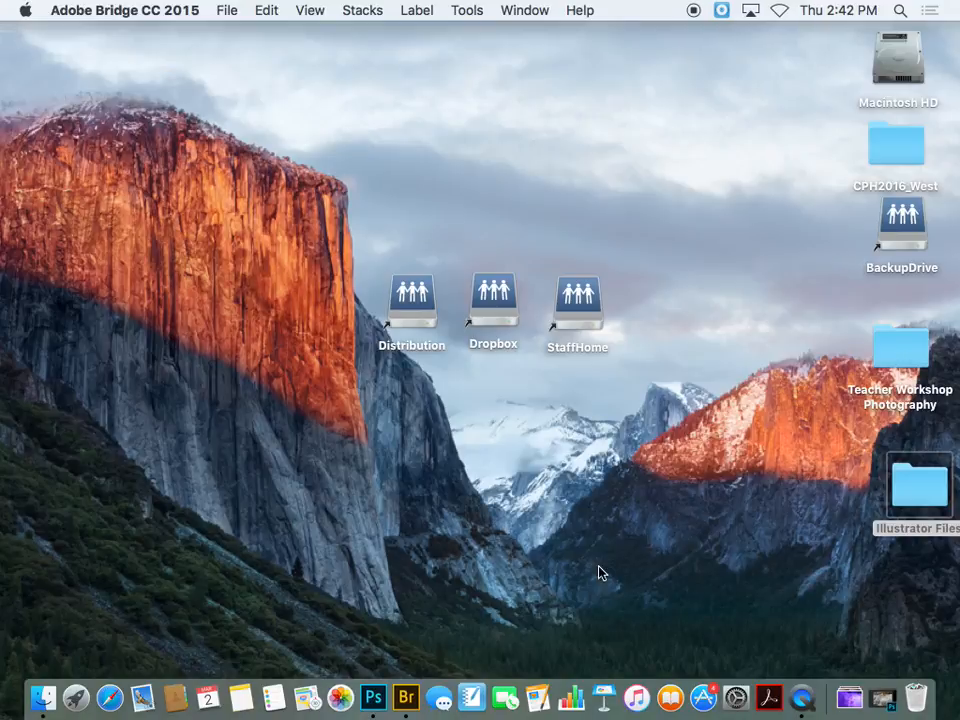
Switch to QuickTime Player and look through its file commands
click(802, 698)
click(189, 12)
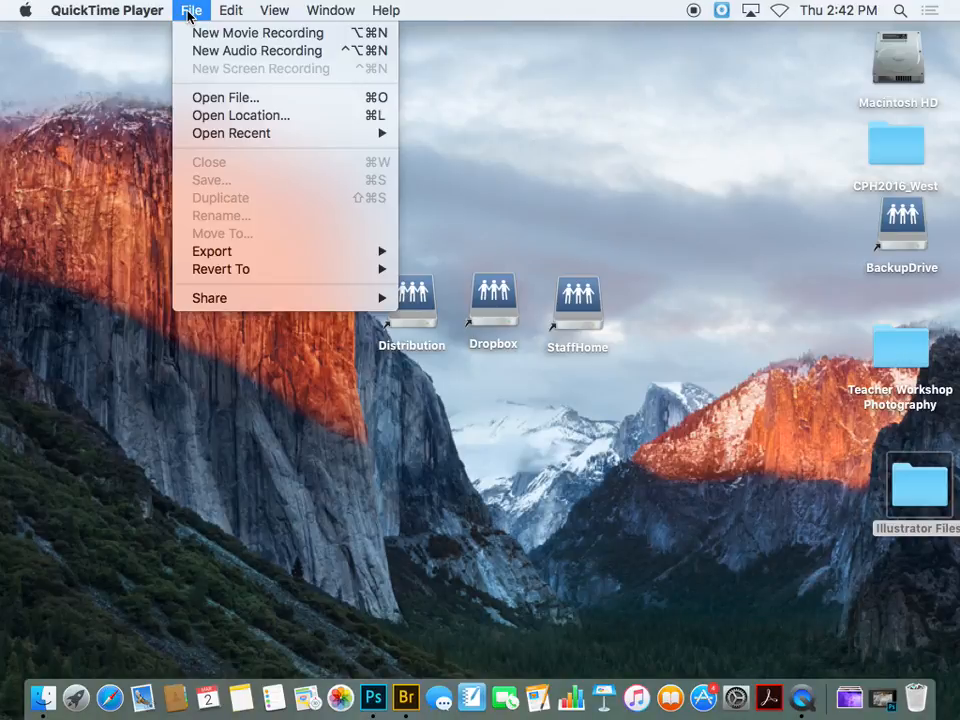